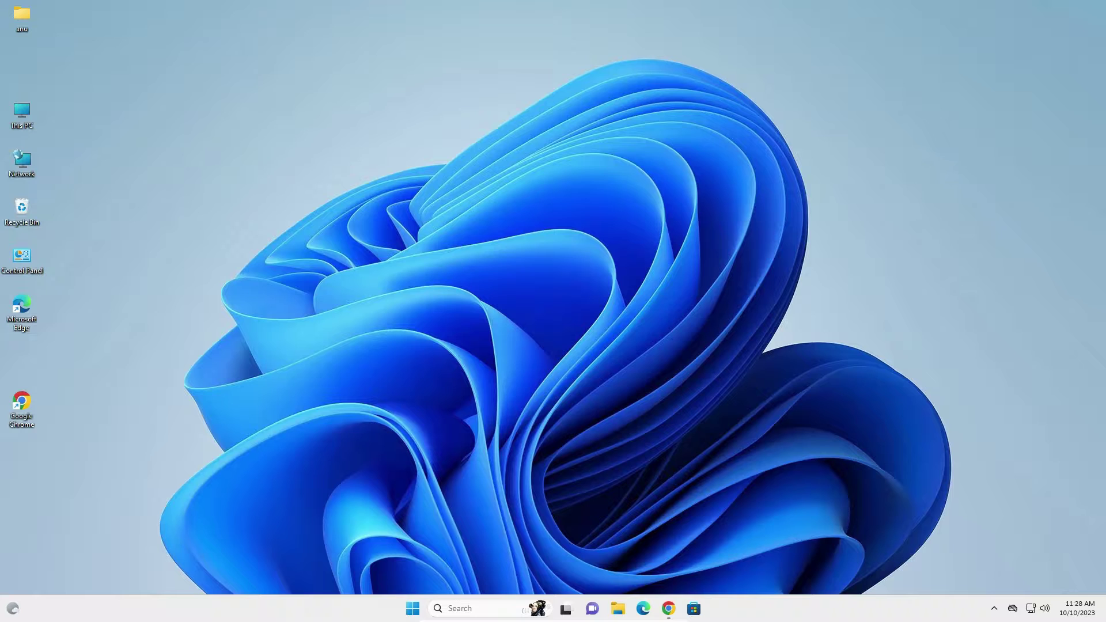
Step: Rerun the 'epson printer m100 driver' Google search and open the top Epson M100 result in a new tab
click(677, 608)
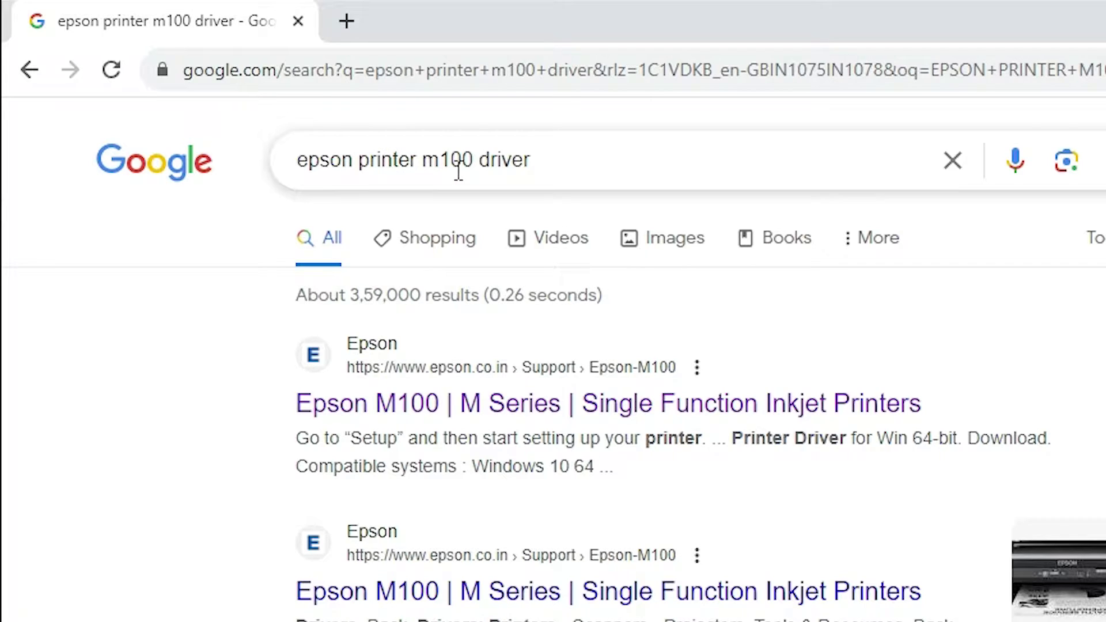
click(537, 174)
key(Return)
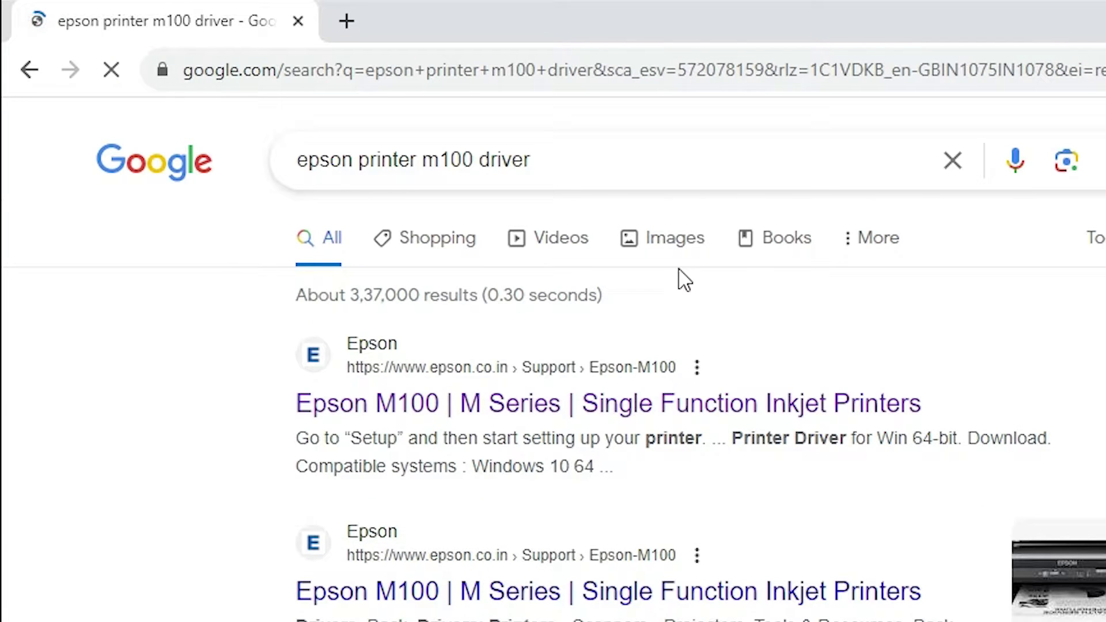
right_click(448, 409)
click(539, 426)
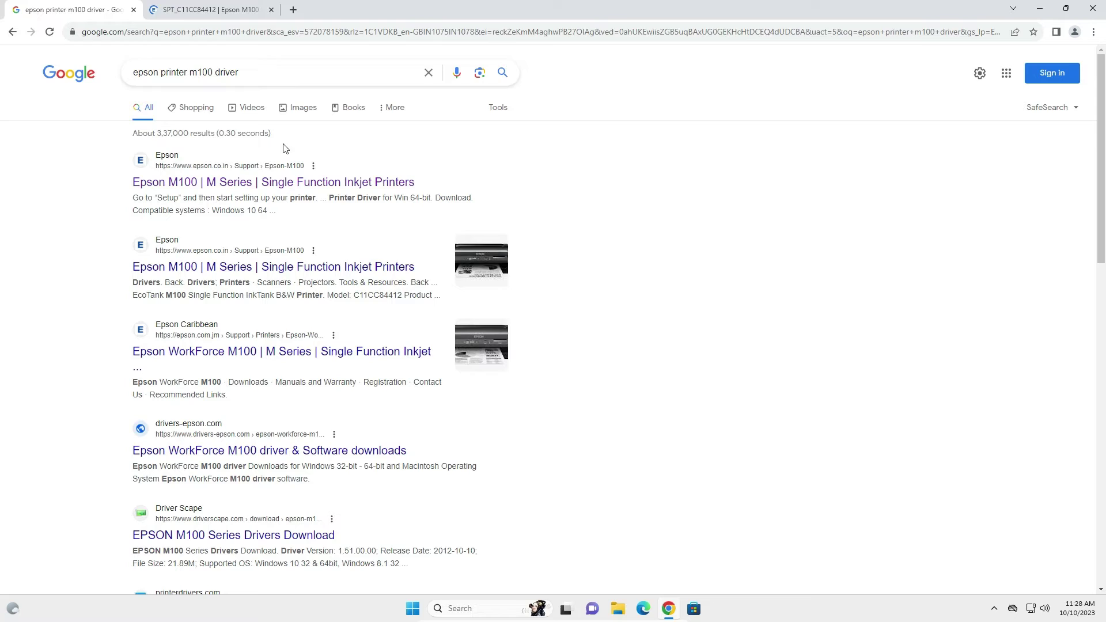
Step: Set the M100 downloads page's operating system to Windows 10 64-bit (detected) and apply it
click(226, 11)
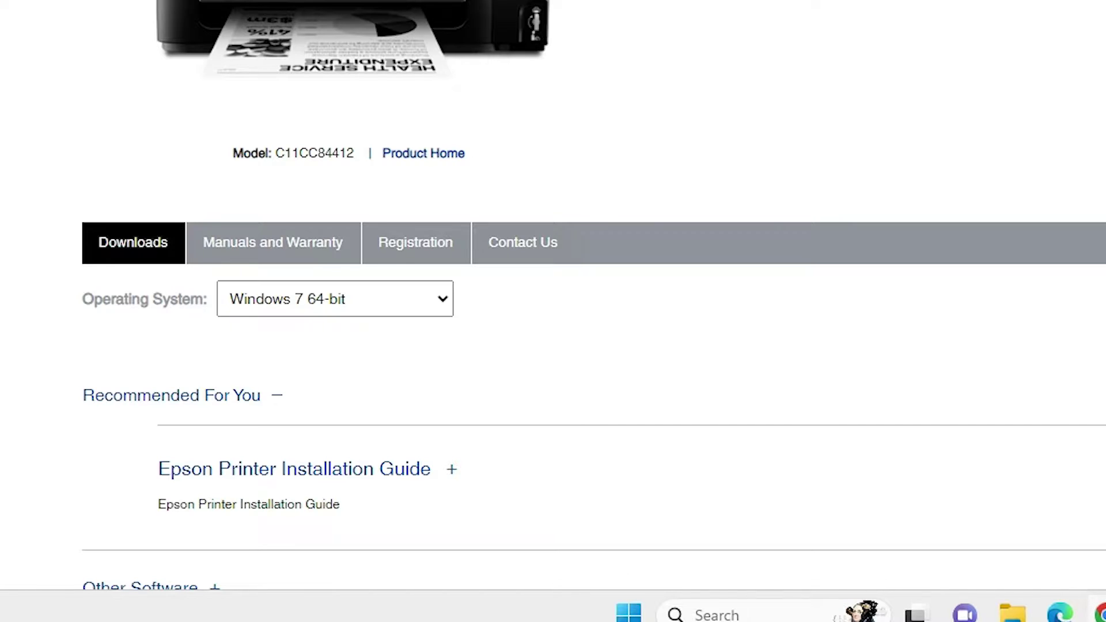
scroll(266, 294, down, 1)
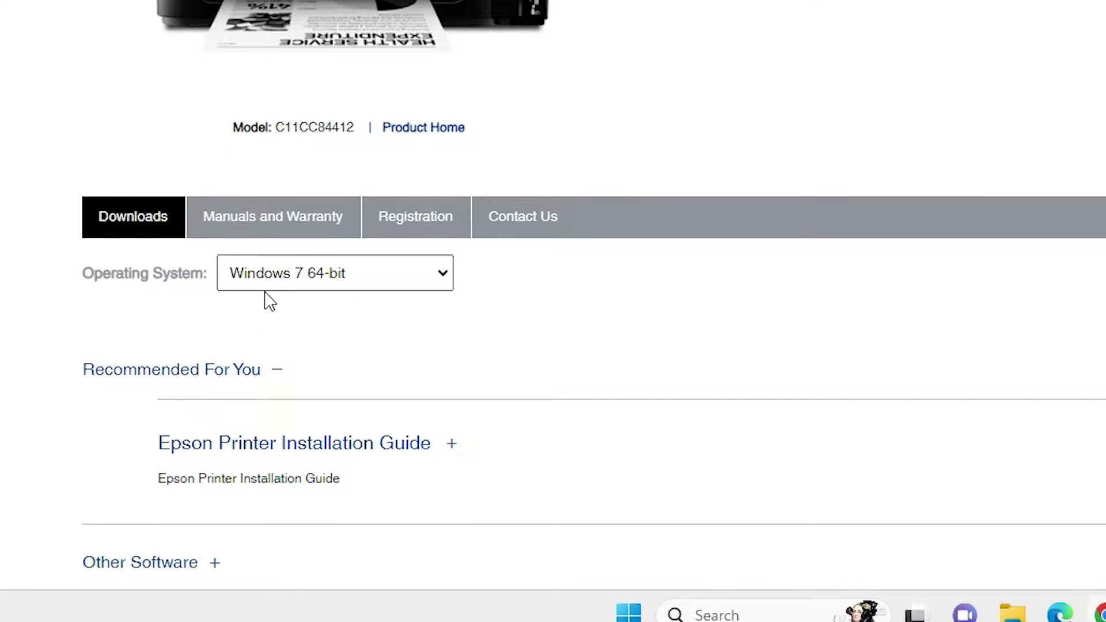
scroll(269, 300, down, 5)
scroll(269, 301, up, 3)
click(339, 184)
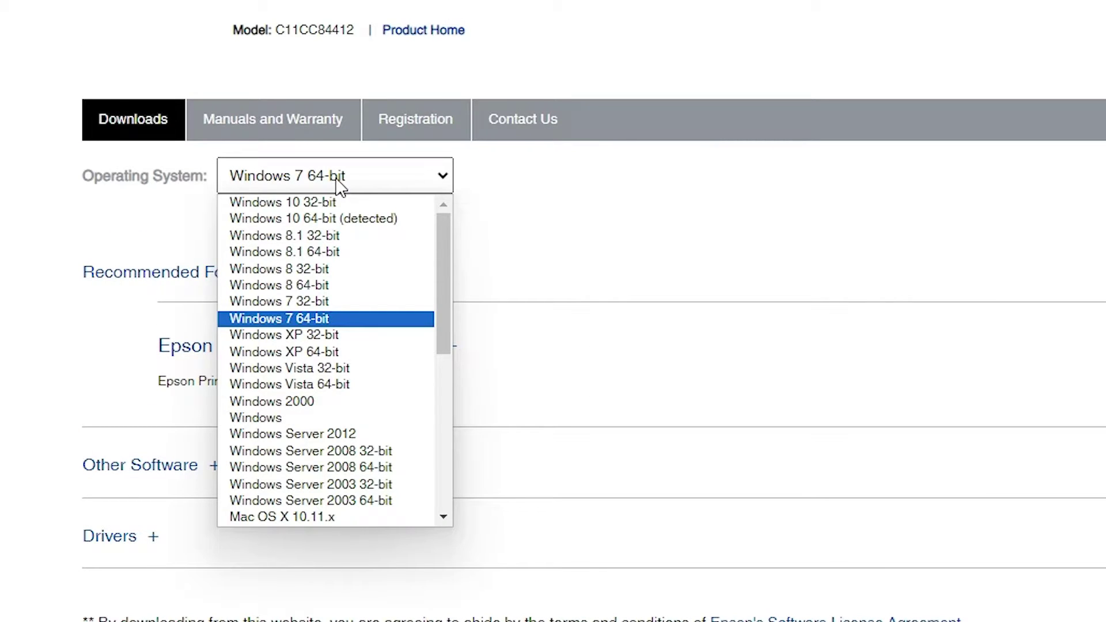
click(356, 222)
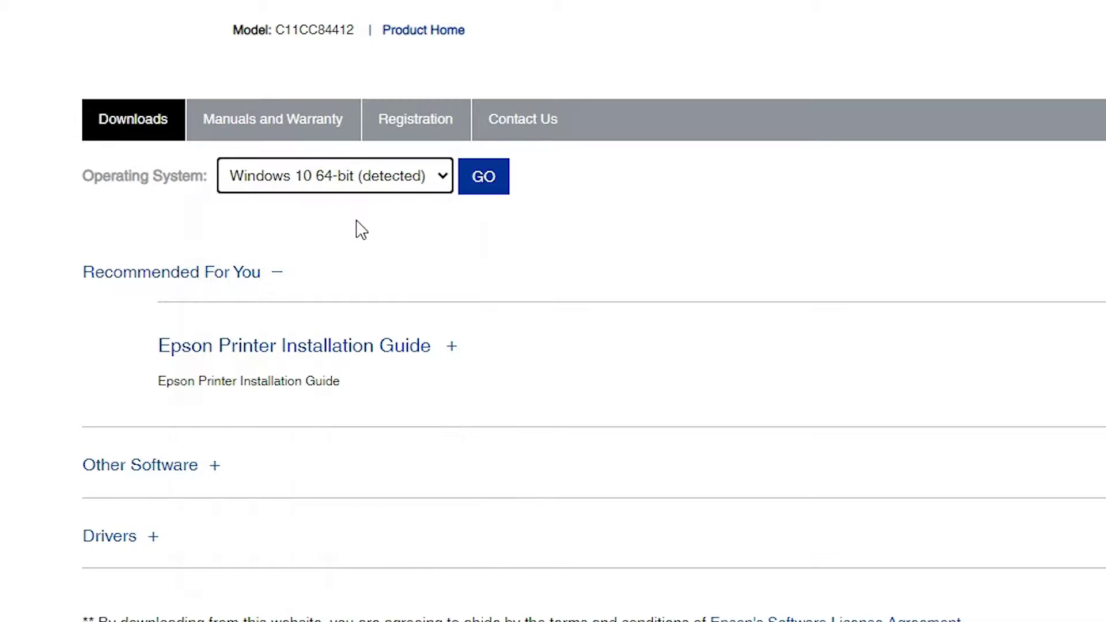
click(476, 190)
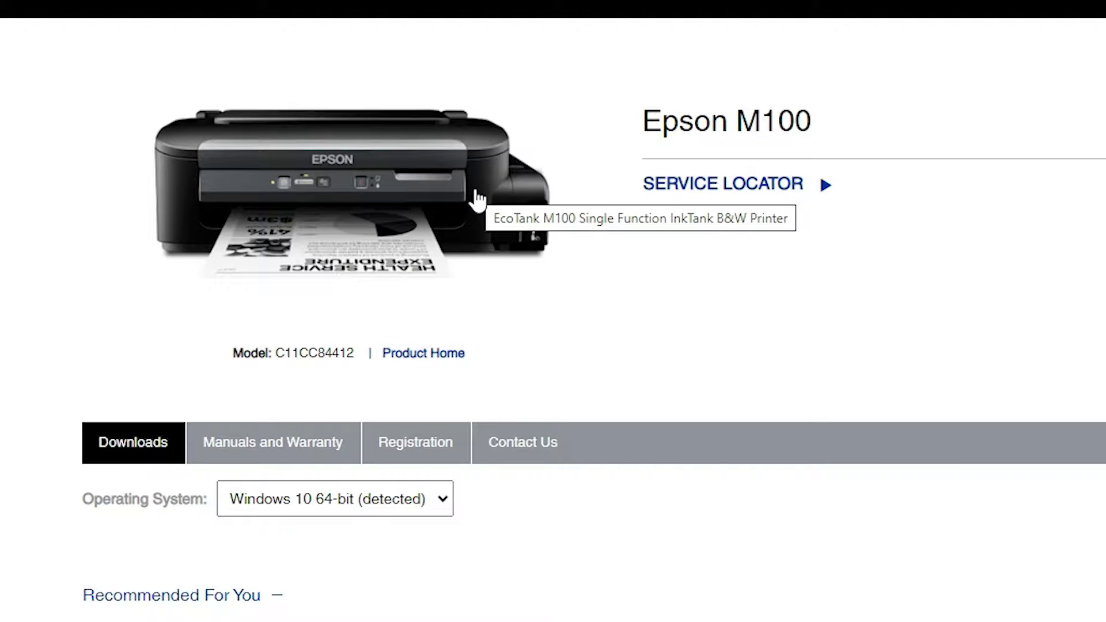
scroll(476, 201, down, 2)
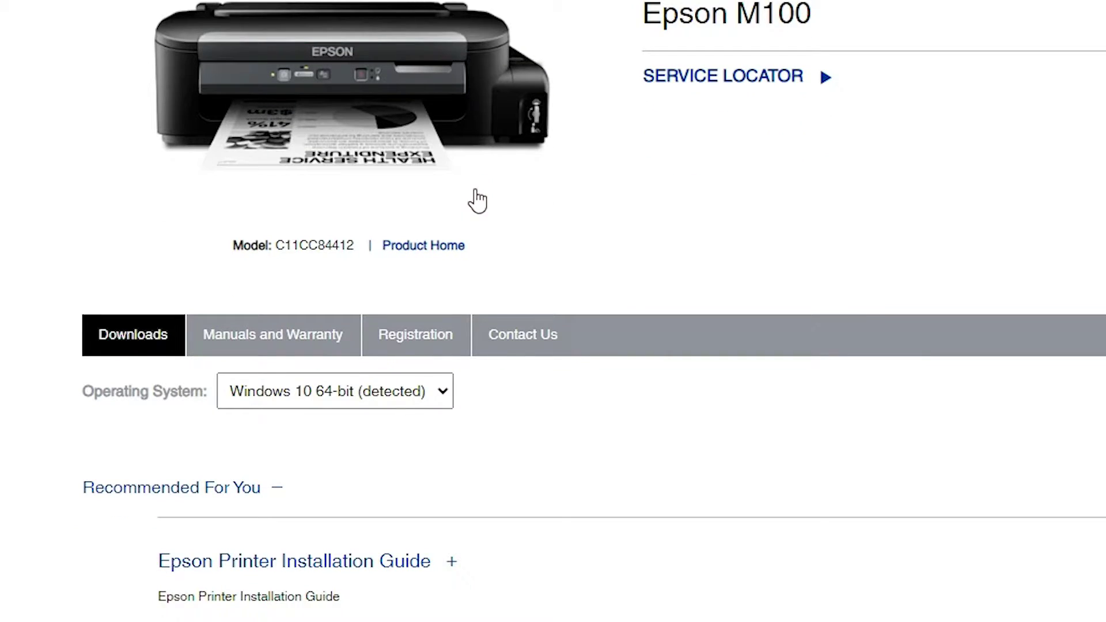
scroll(477, 201, down, 5)
scroll(477, 201, down, 3)
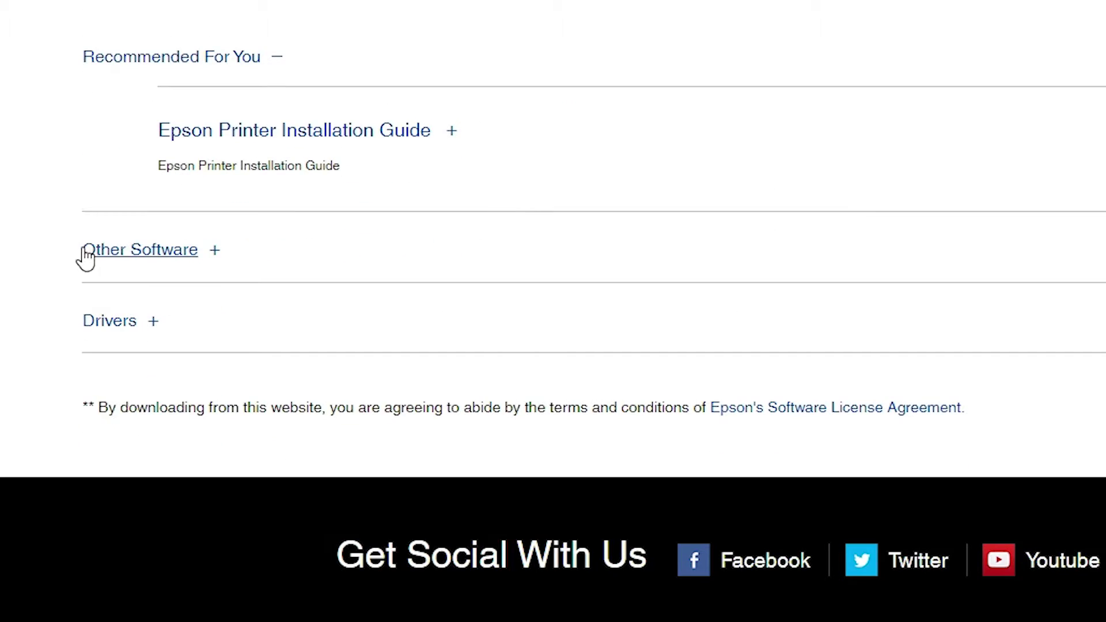
Step: Expand Drivers and accept the licence to download the 23.19 MB Win 64-bit printer driver
click(109, 334)
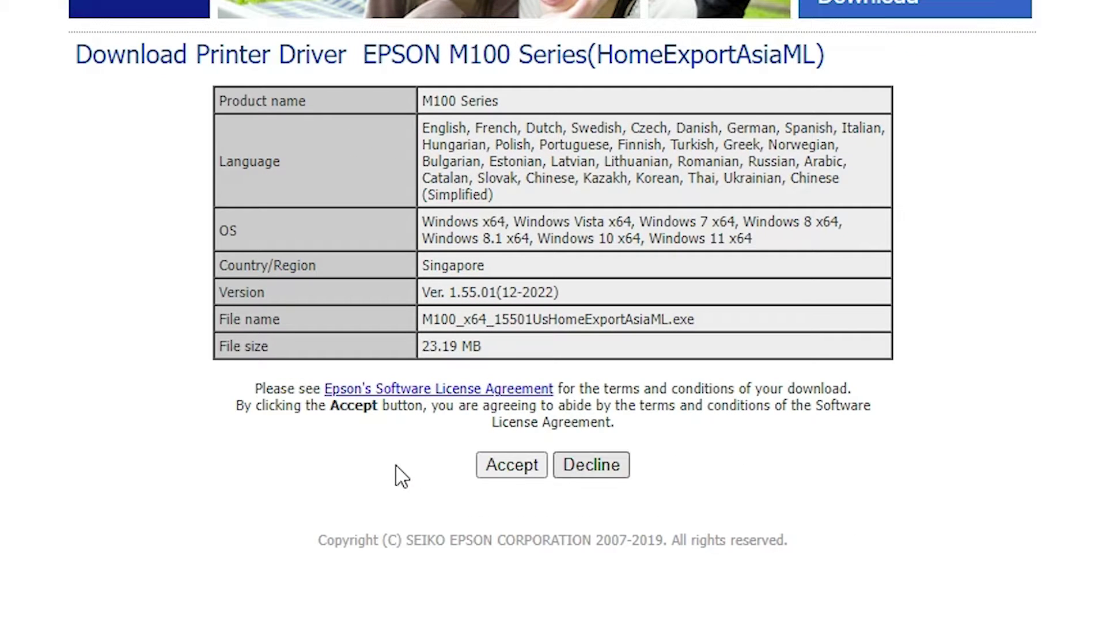
click(507, 474)
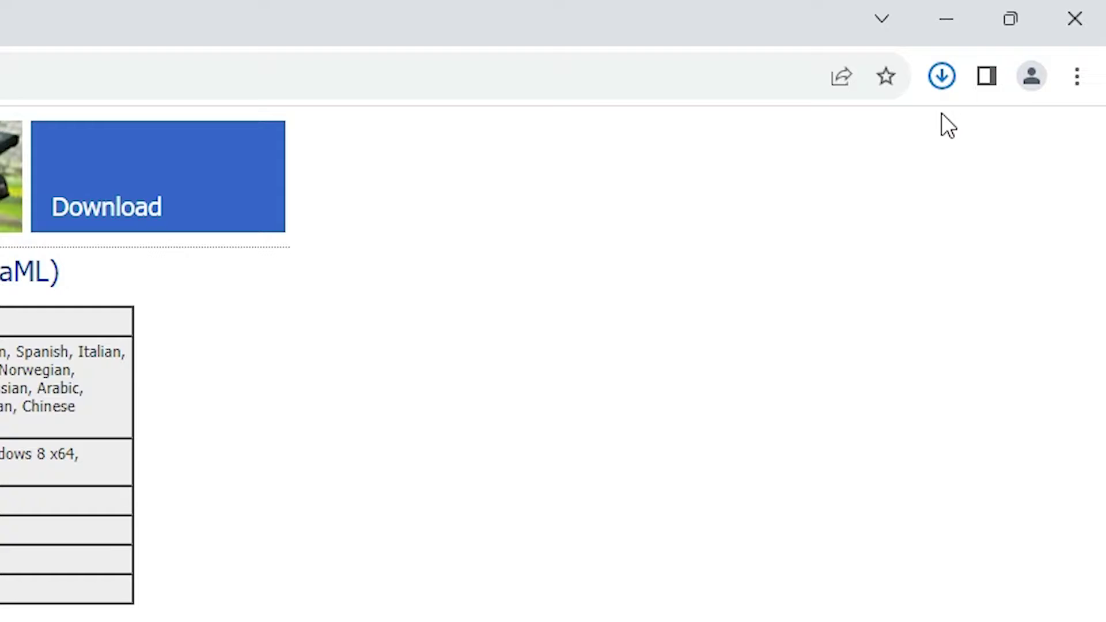
Step: Move the finished M100 installer from Downloads to the desktop and close File Explorer
click(943, 72)
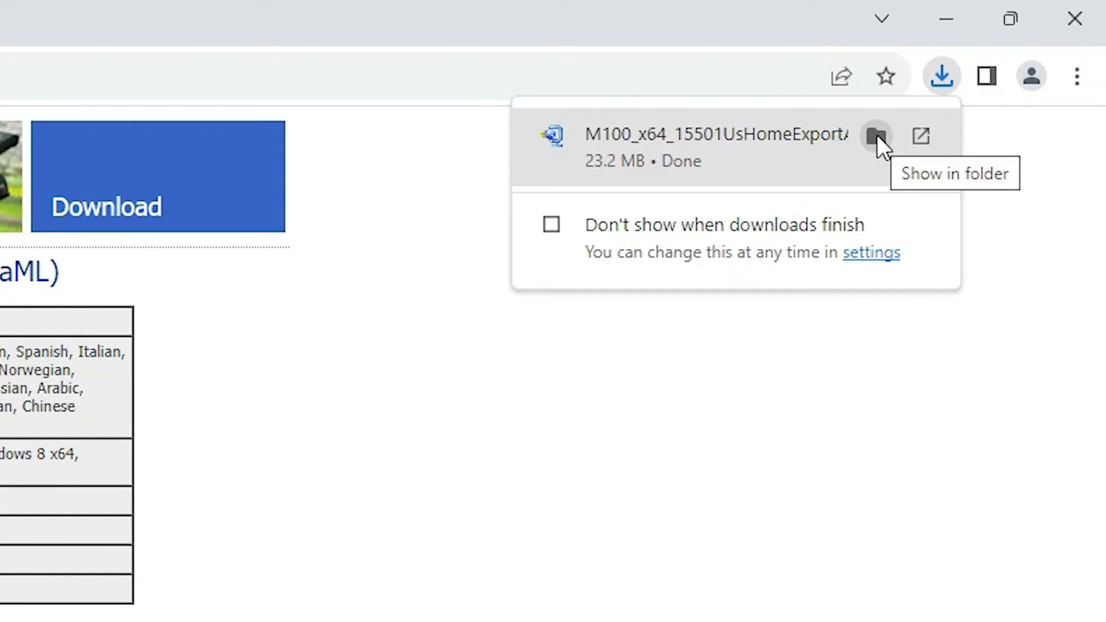
click(877, 135)
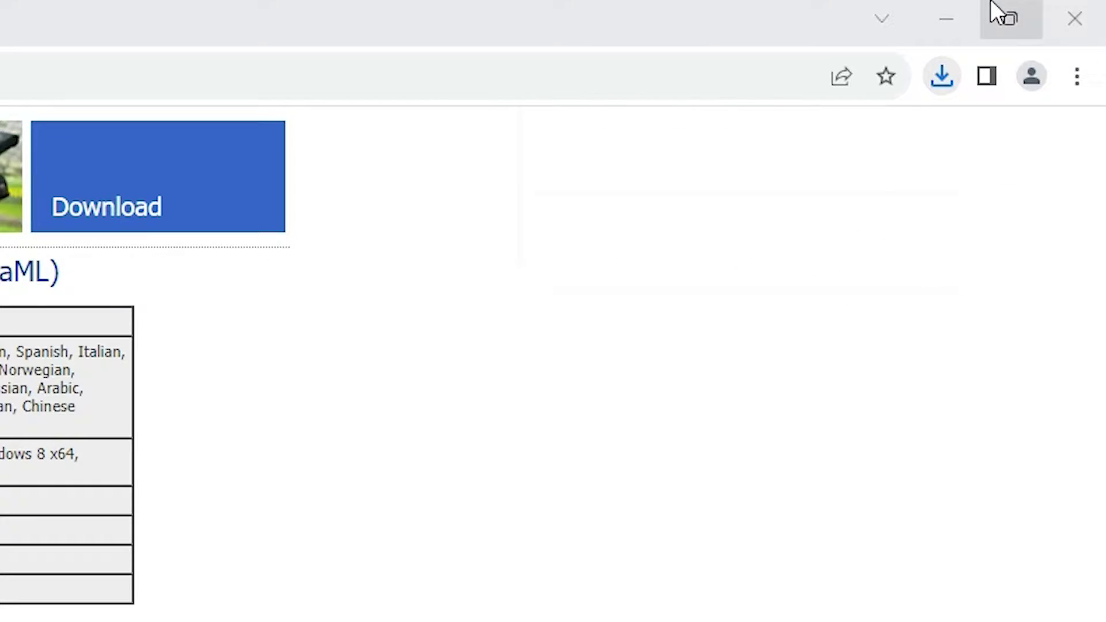
click(959, 11)
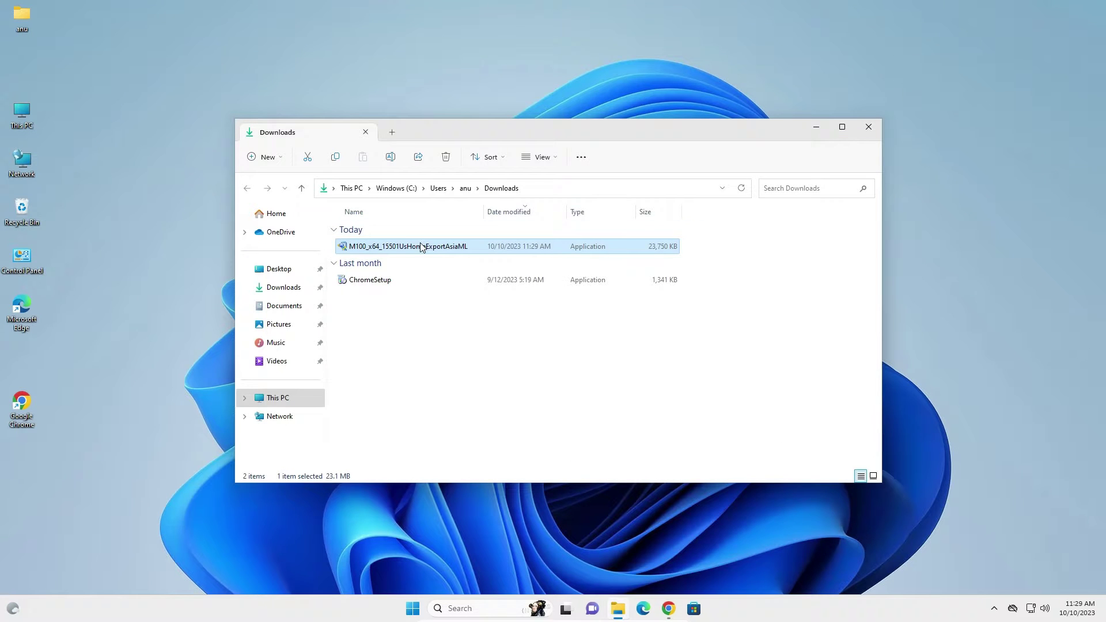
drag(403, 247, 51, 510)
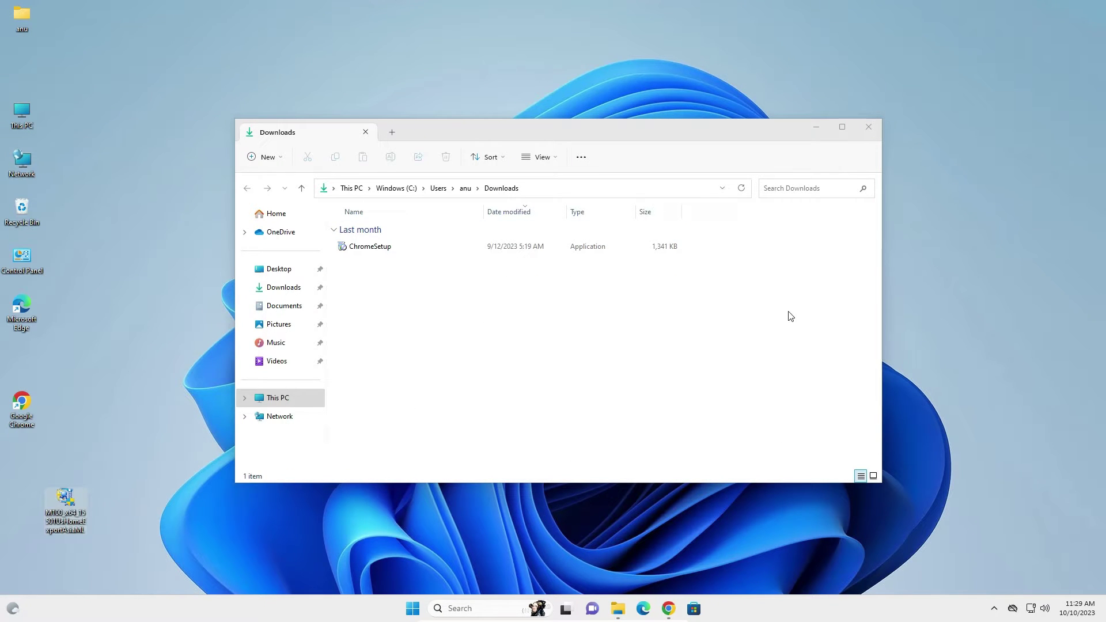
click(868, 128)
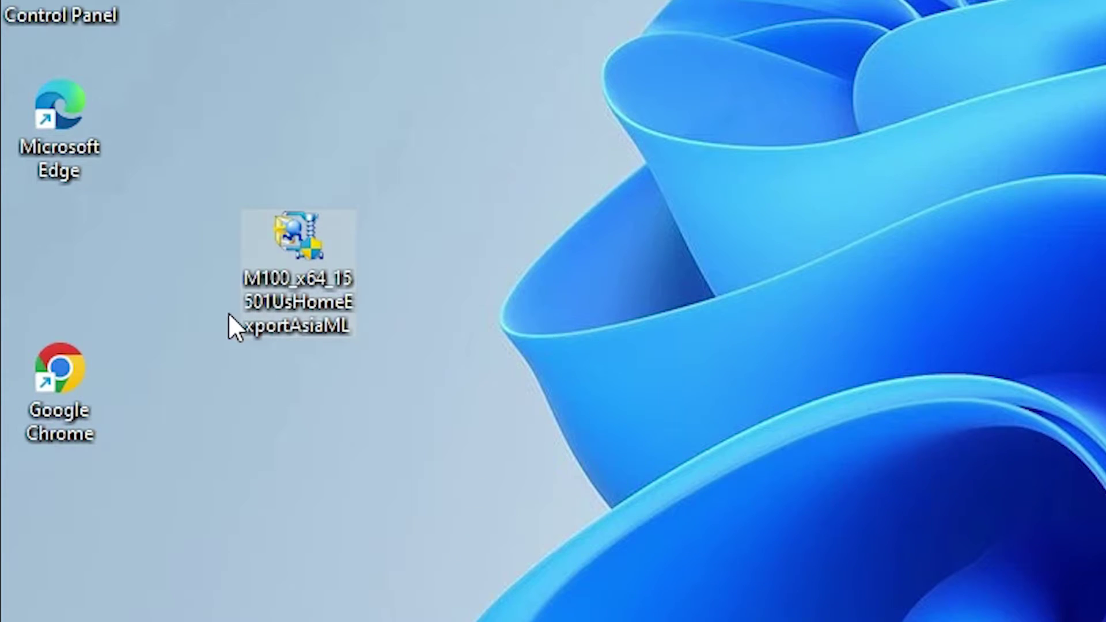
Step: Launch the M100_x64 installer, allow it through UAC and confirm the EPSON M100 Series model
double_click(324, 287)
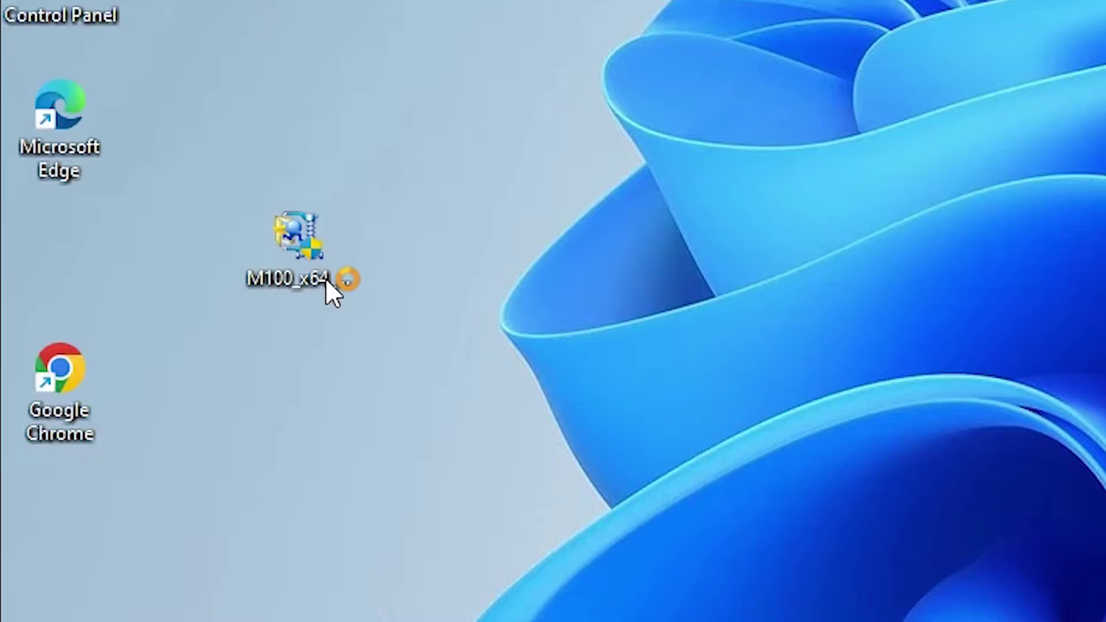
click(404, 507)
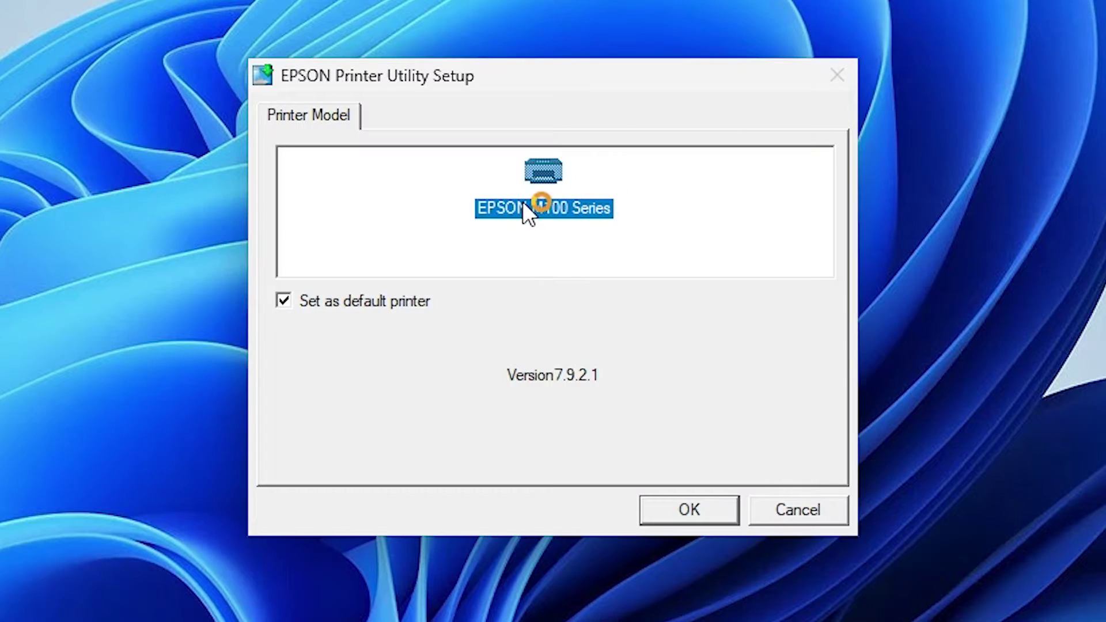
click(689, 507)
Step: Keep English as the installer language and agree to the Epson licence agreement
click(367, 341)
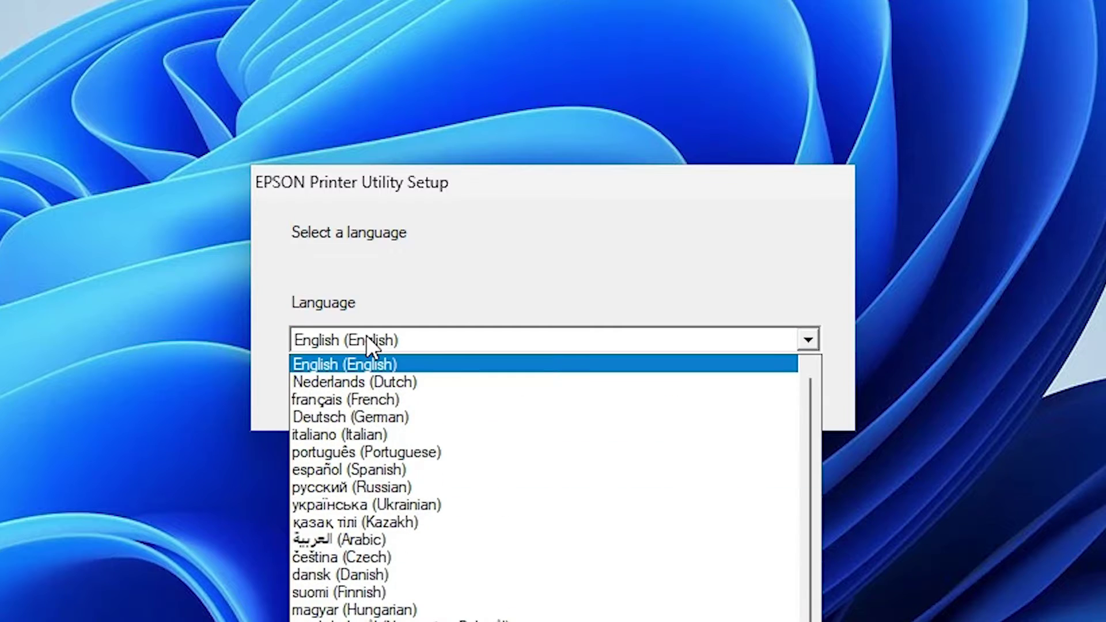
click(358, 368)
click(690, 397)
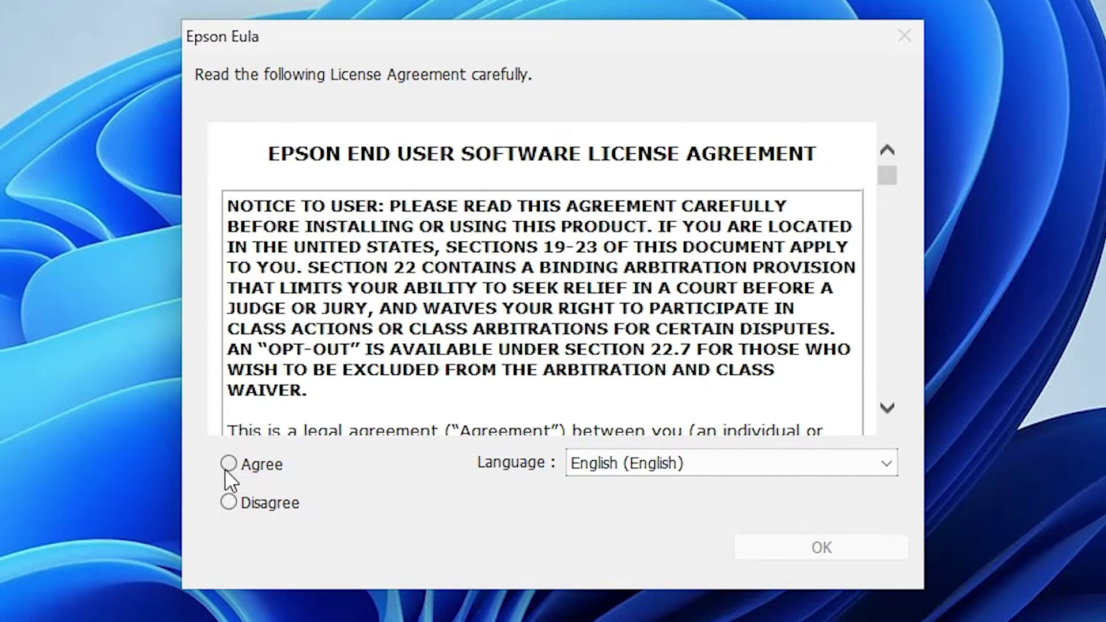
click(229, 463)
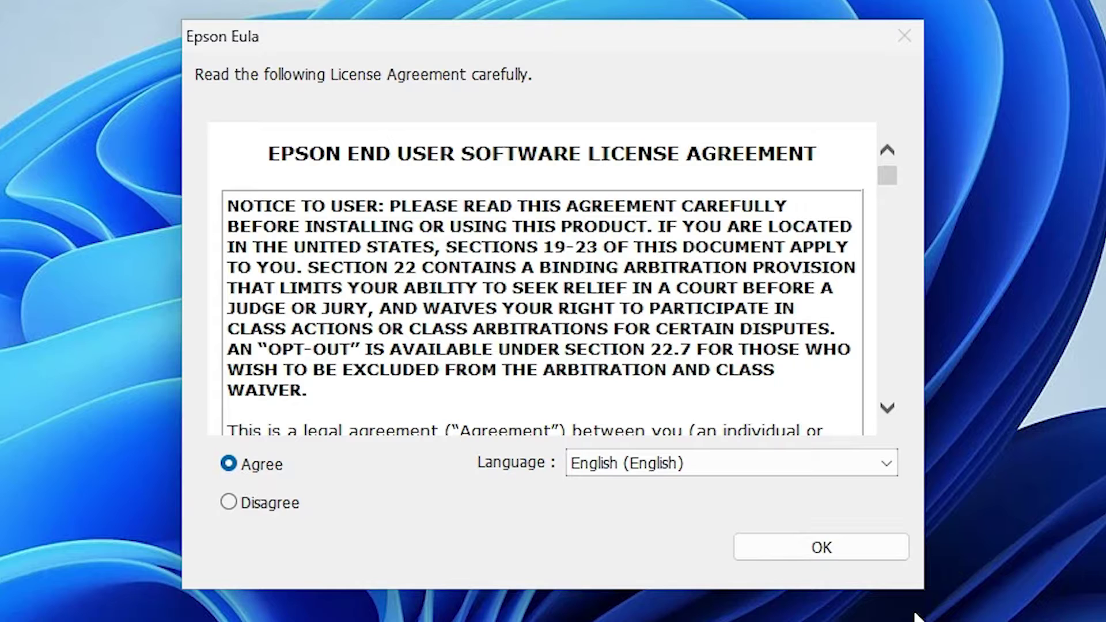
click(816, 555)
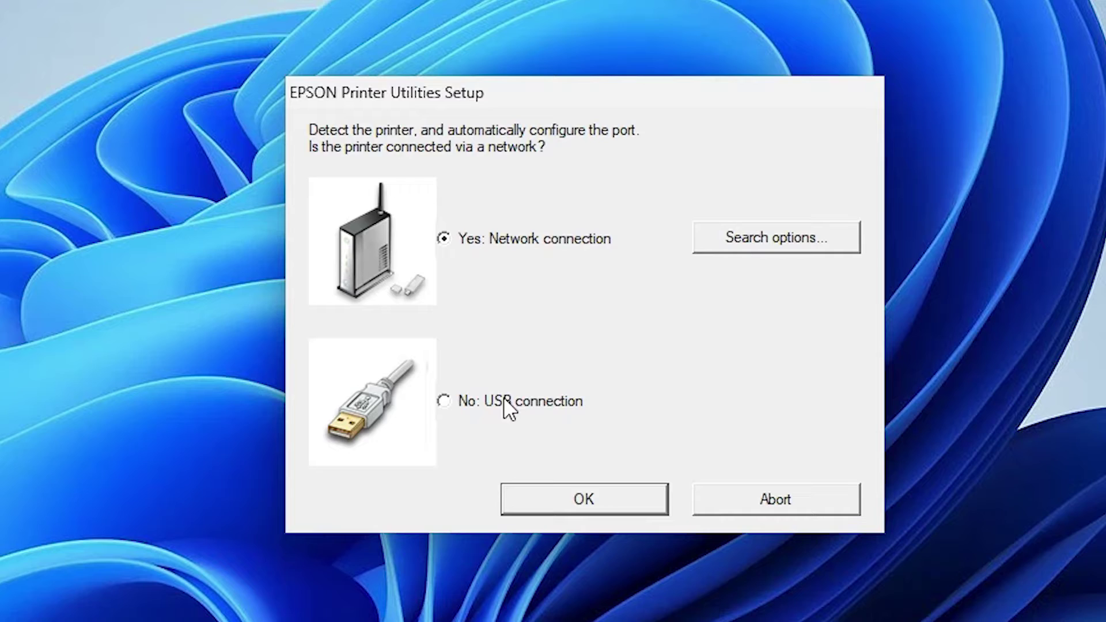
Step: Choose 'No: USB connection' and start searching for the USB printer
click(447, 407)
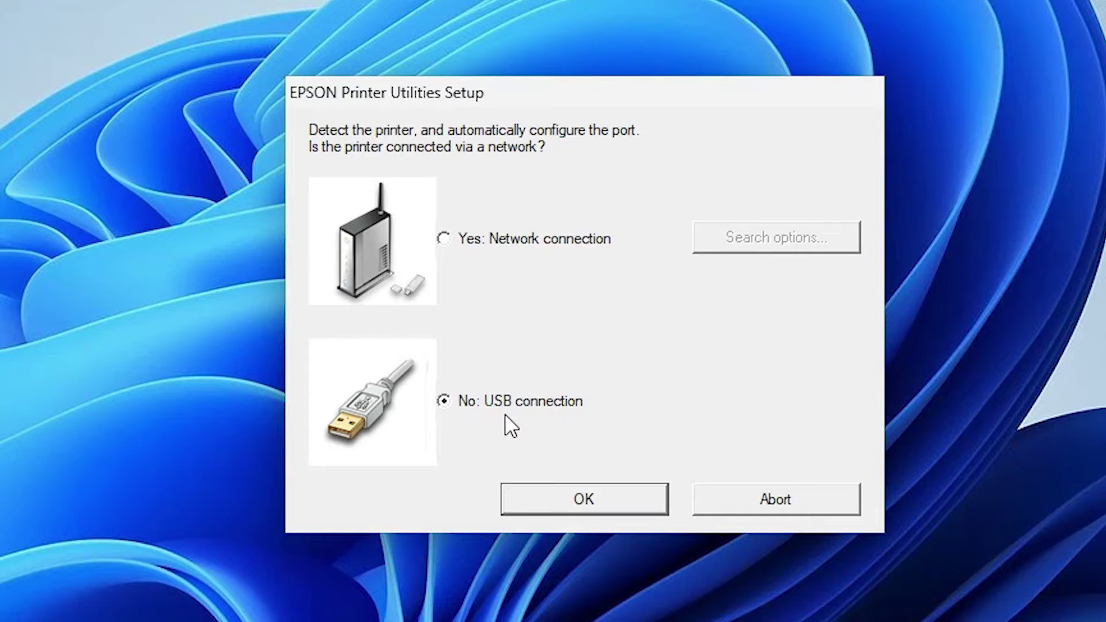
click(634, 506)
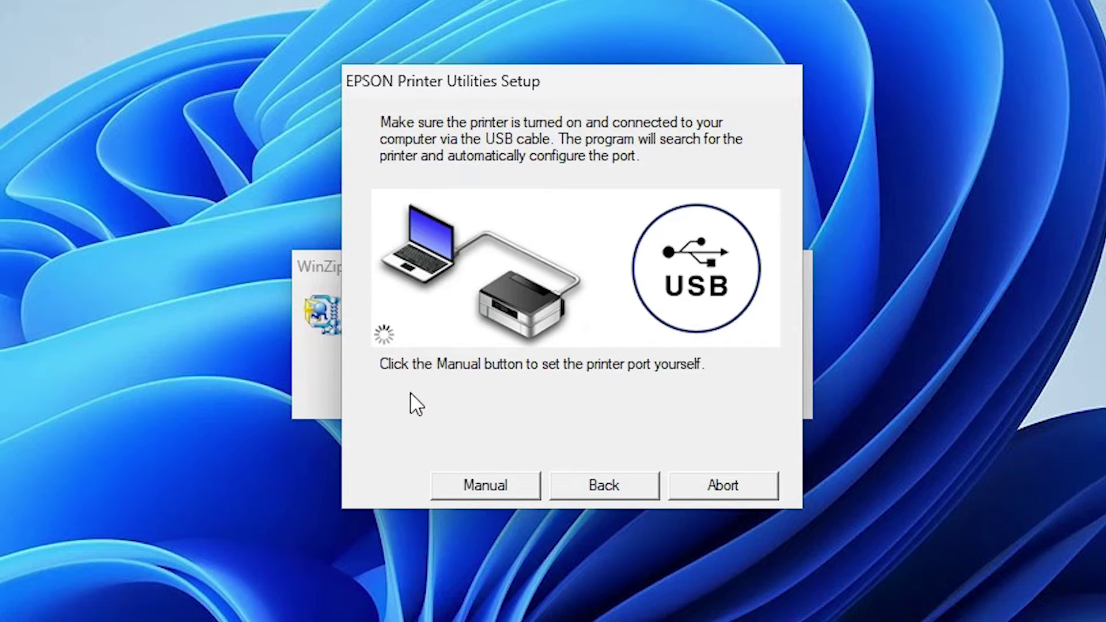
Step: Manually assign the printer to port USB001 and dismiss the installation-complete message
click(476, 489)
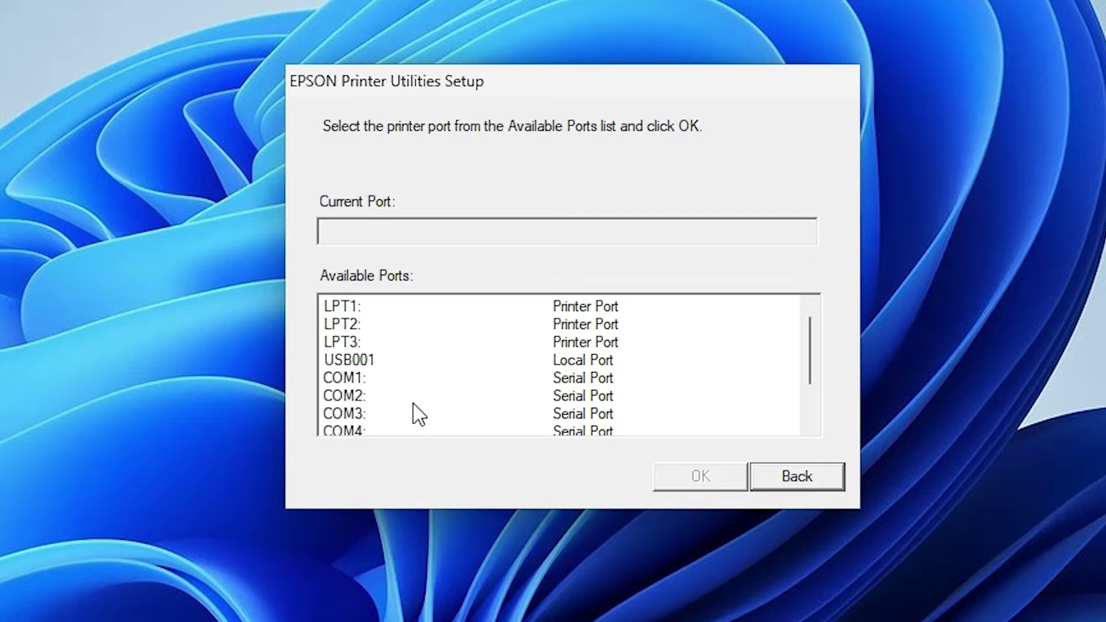
click(372, 363)
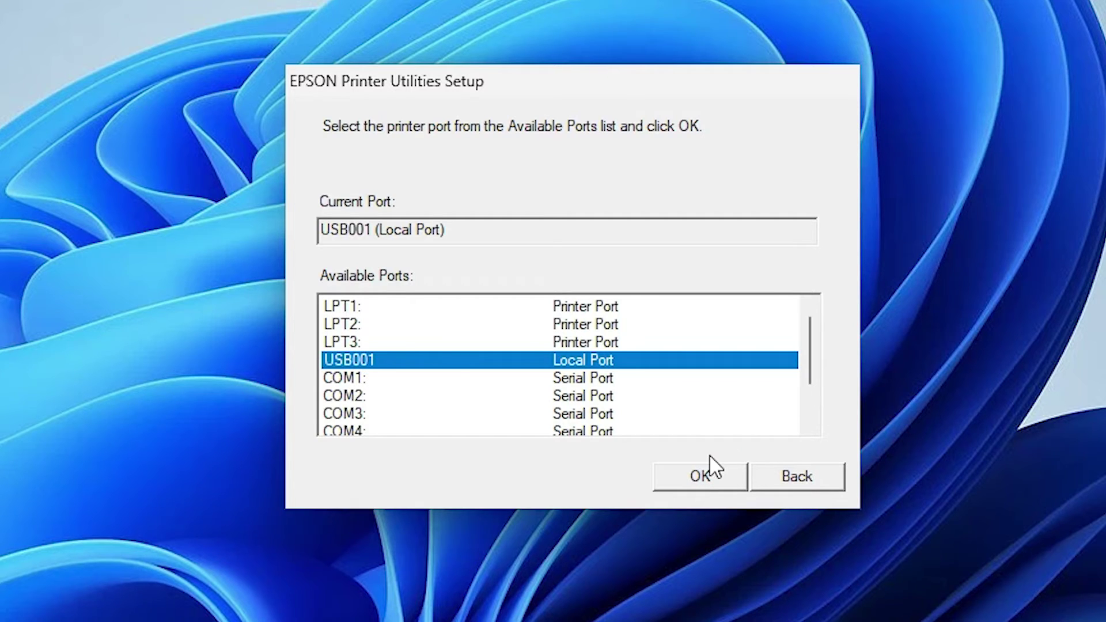
click(713, 481)
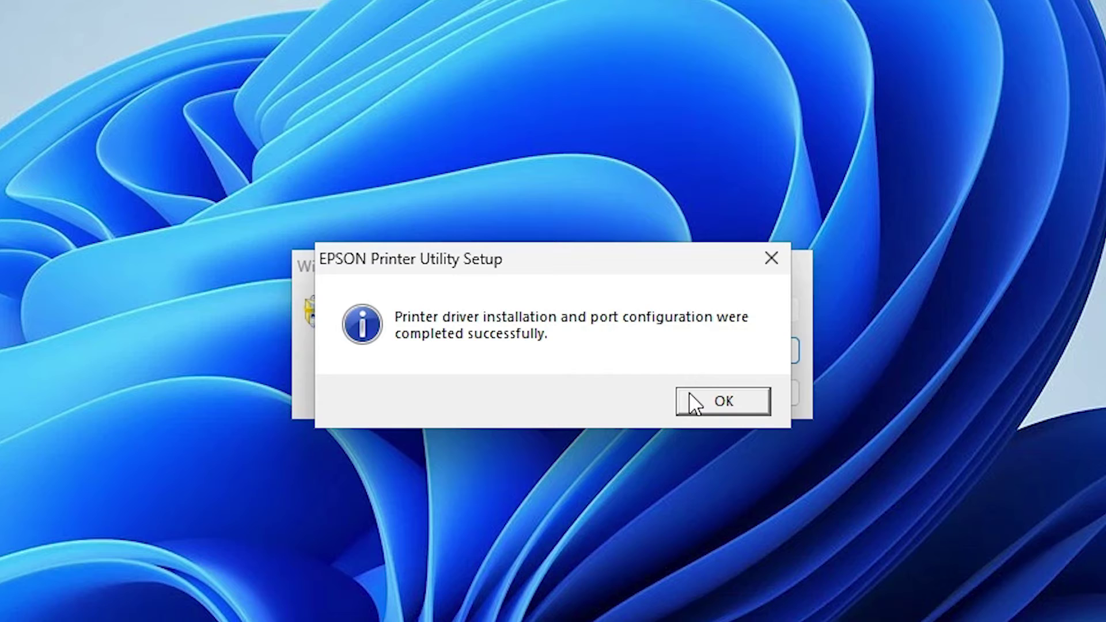
click(752, 404)
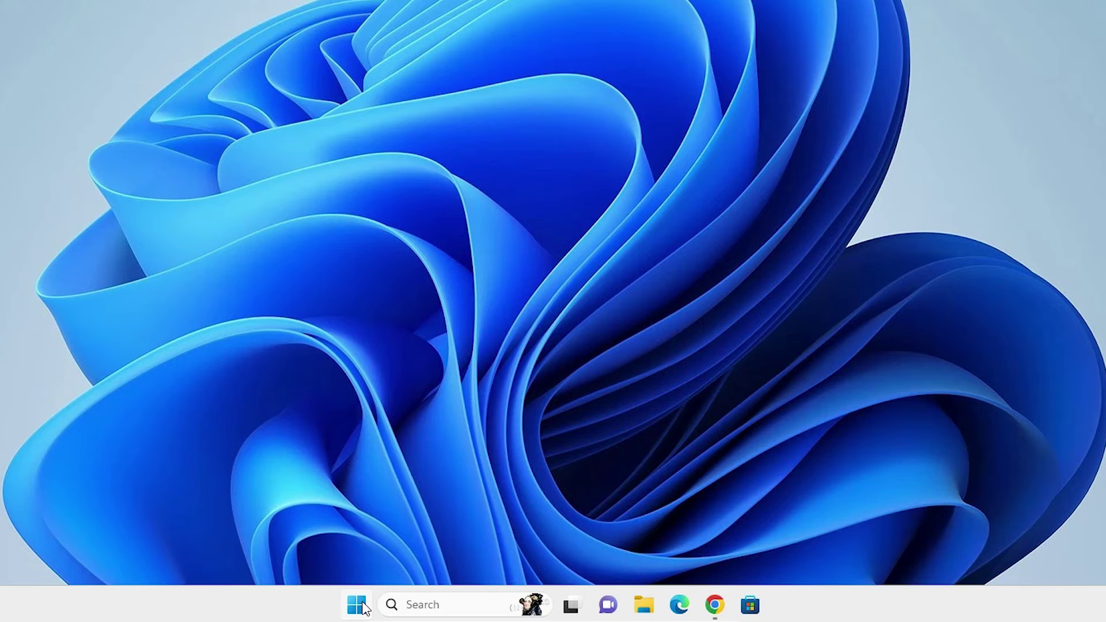
Step: Find Control Panel by searching 'con' from Start, then open Devices and Printers
click(358, 605)
text(con)
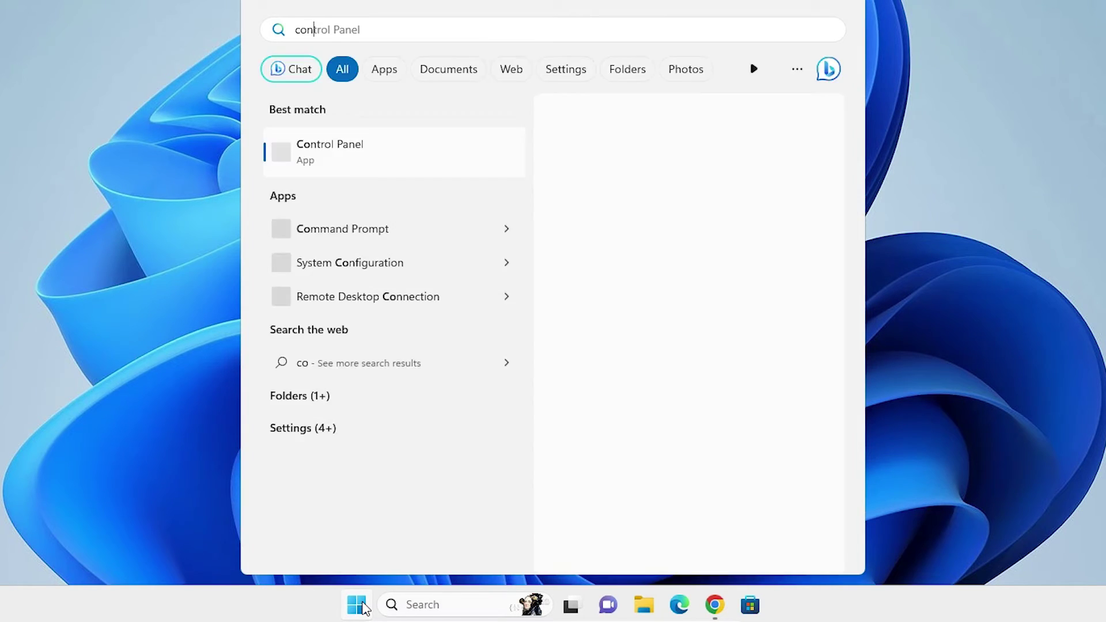
click(336, 153)
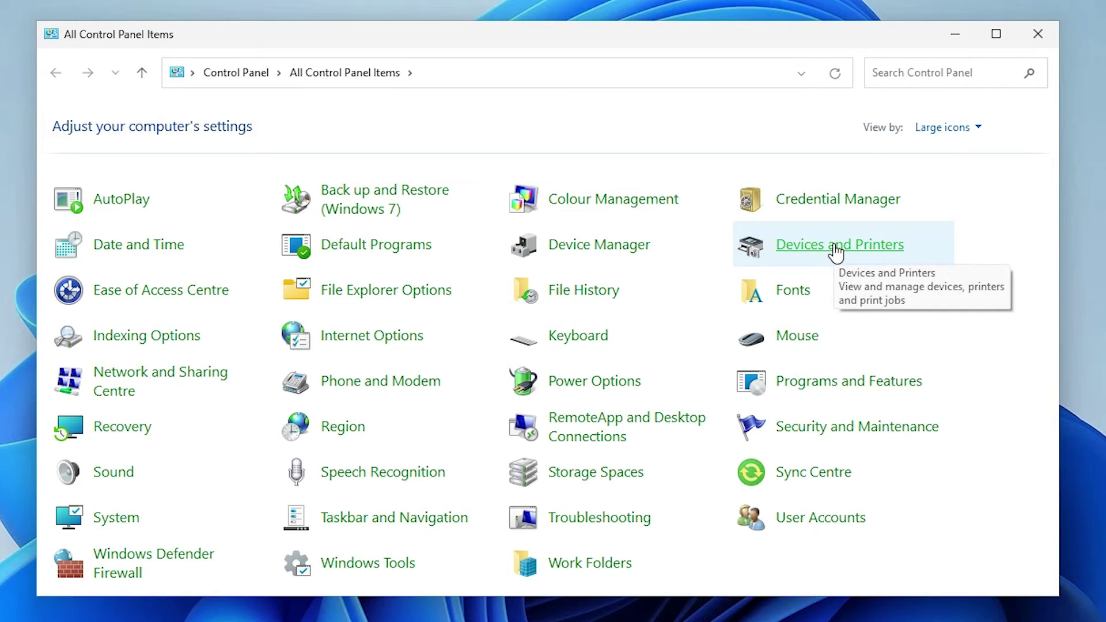
click(835, 252)
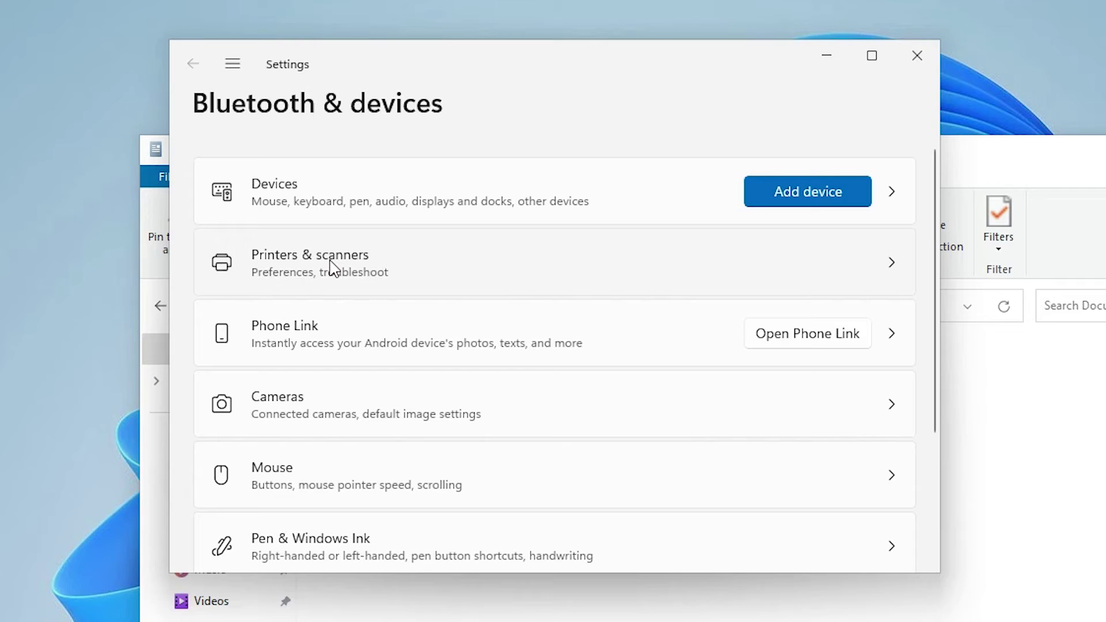
Step: Open Printers & scanners to confirm EPSON M100 Series is listed
click(333, 267)
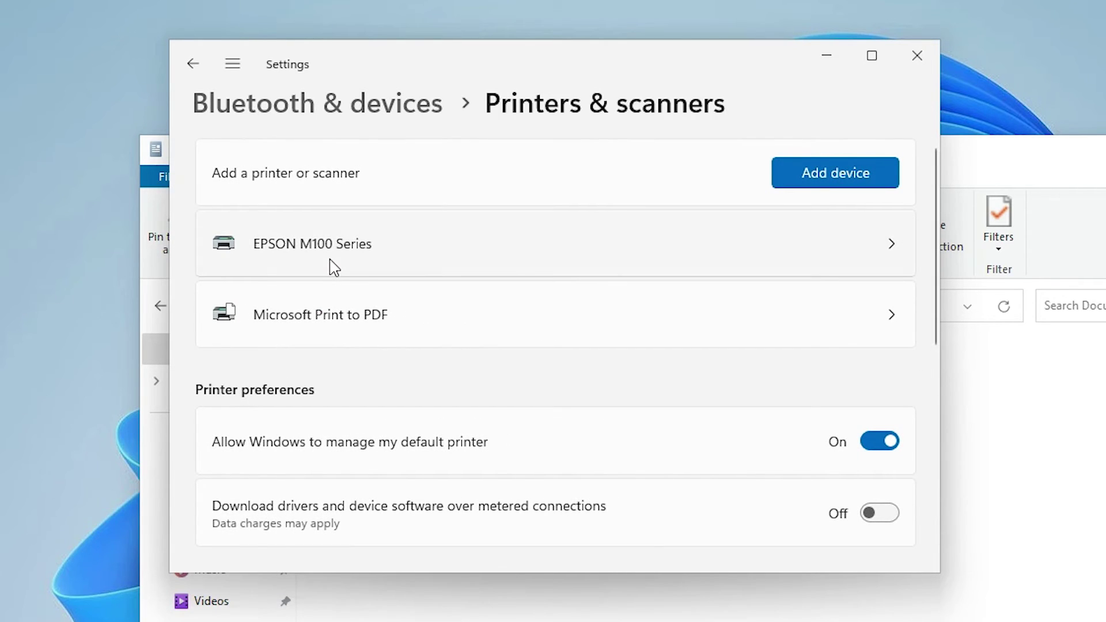